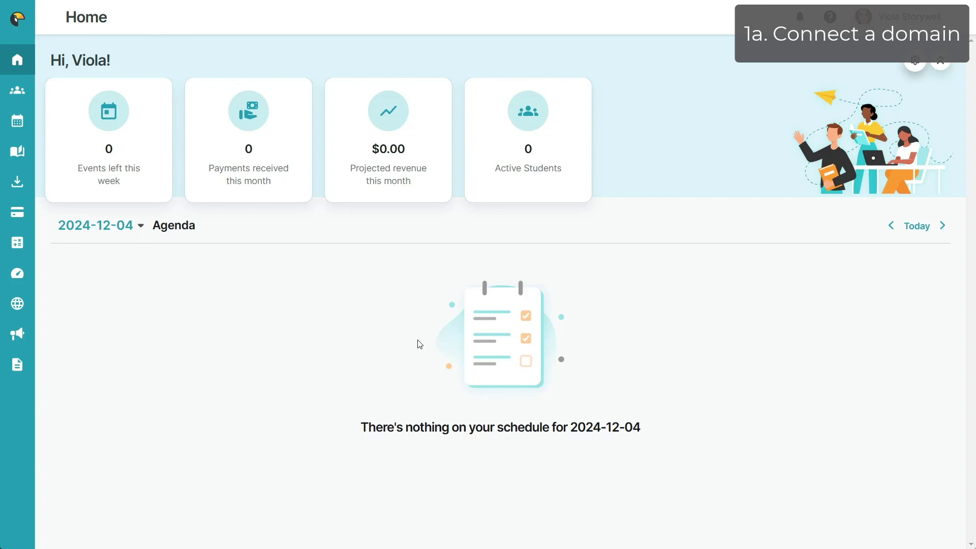
Build a new website from the third template and advance to the domain step
left_click(23, 304)
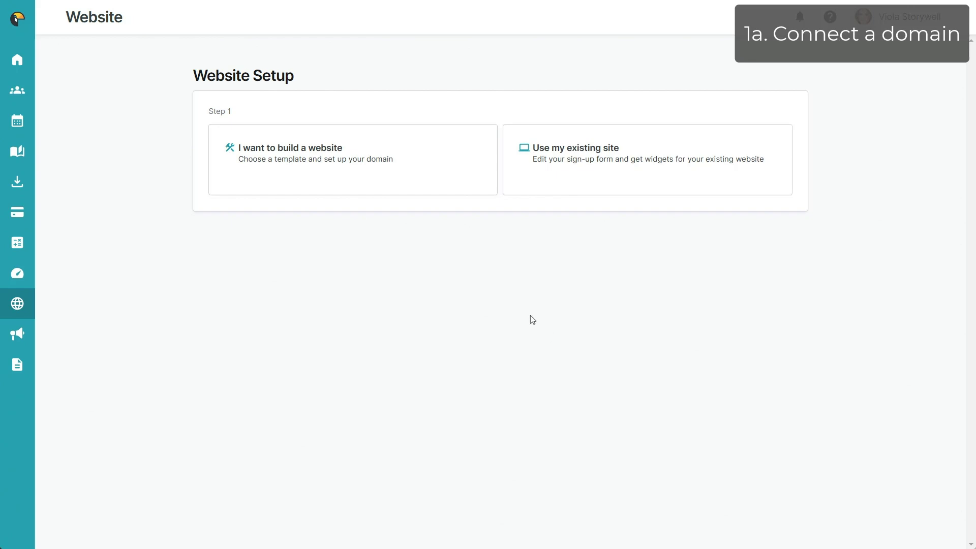
left_click(337, 154)
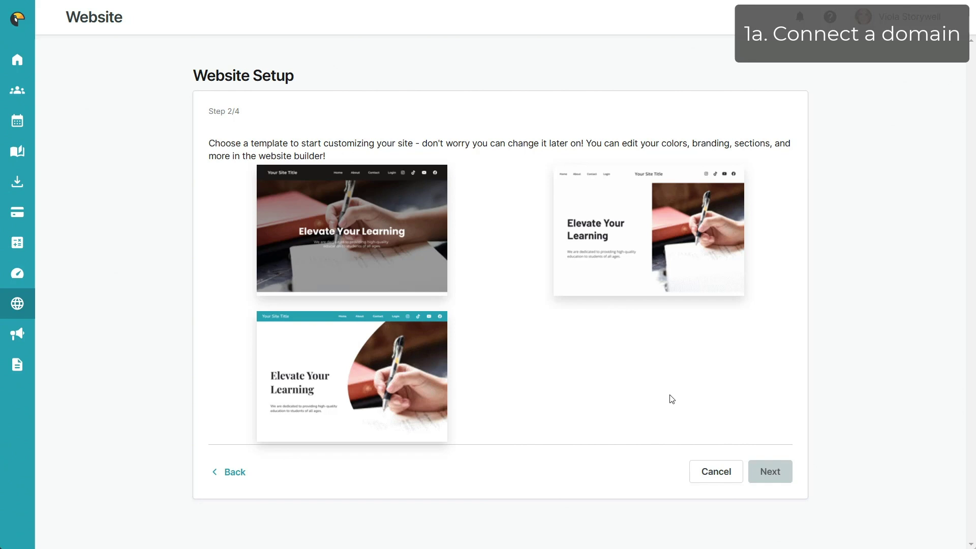
mouse_move(403, 255)
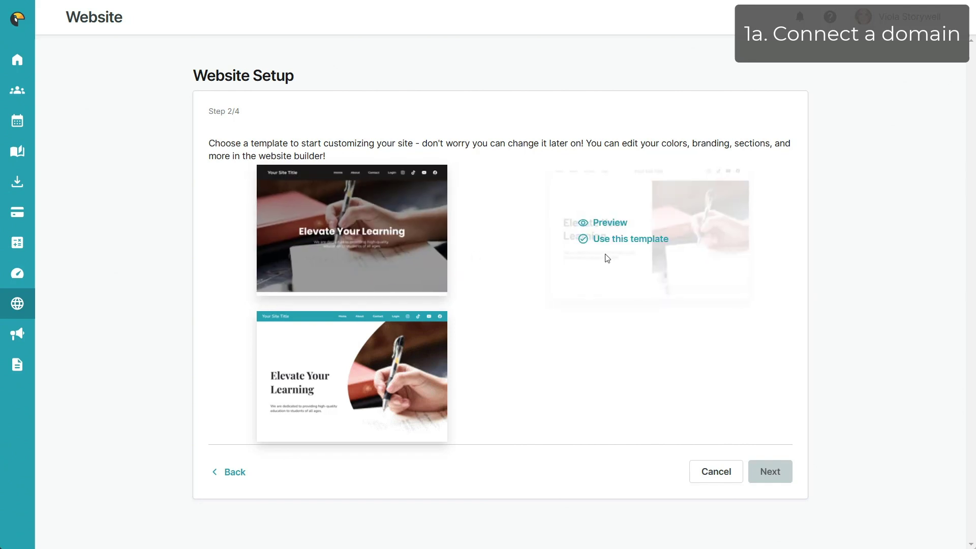
mouse_move(427, 327)
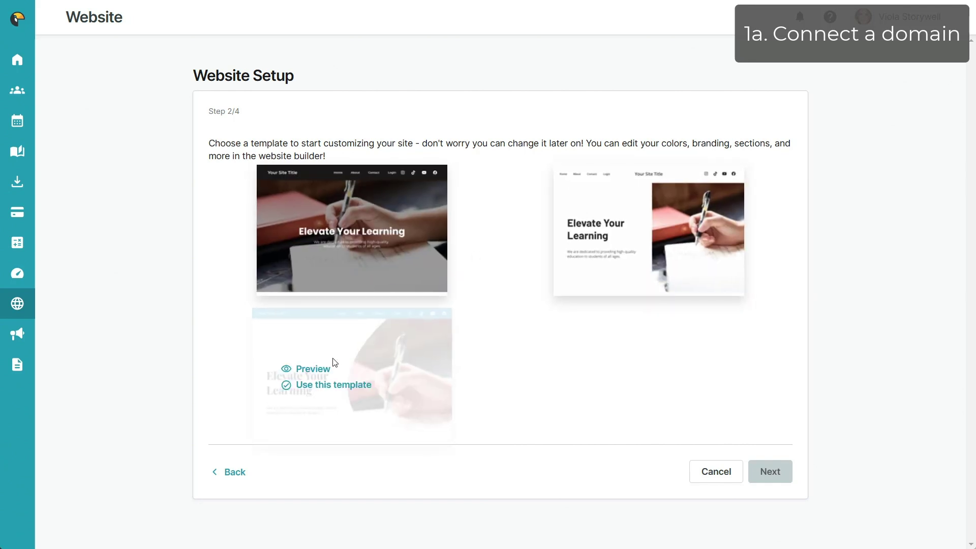
left_click(334, 385)
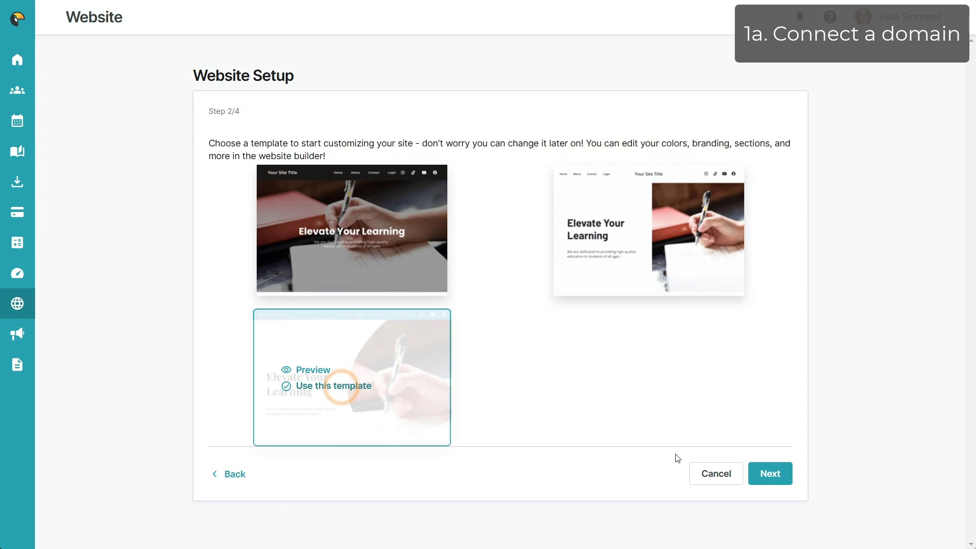
left_click(770, 474)
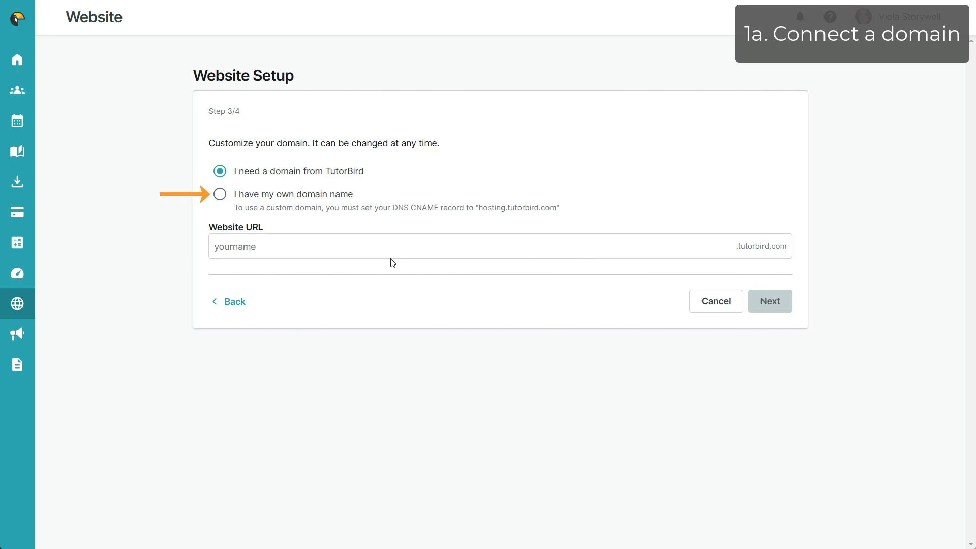
left_click(223, 198)
left_click(320, 249)
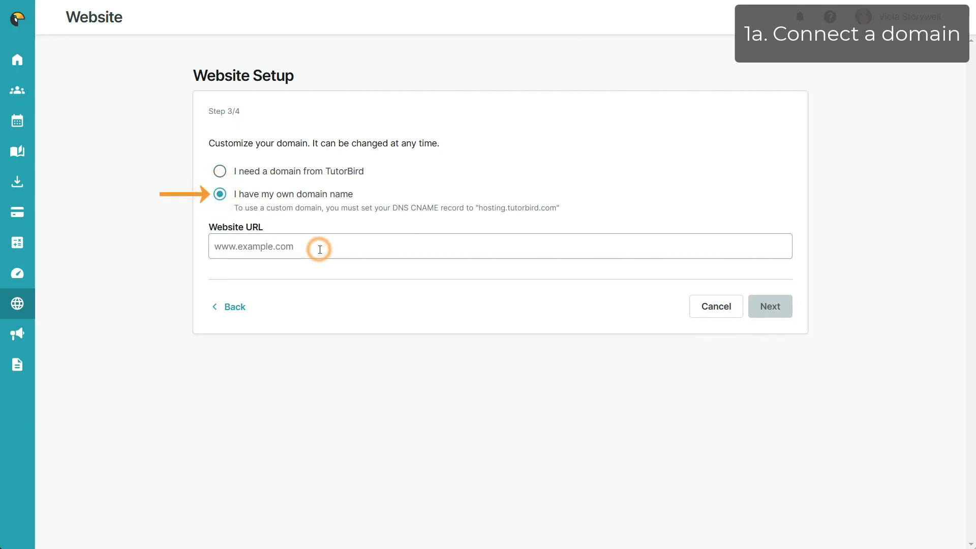
type("ww")
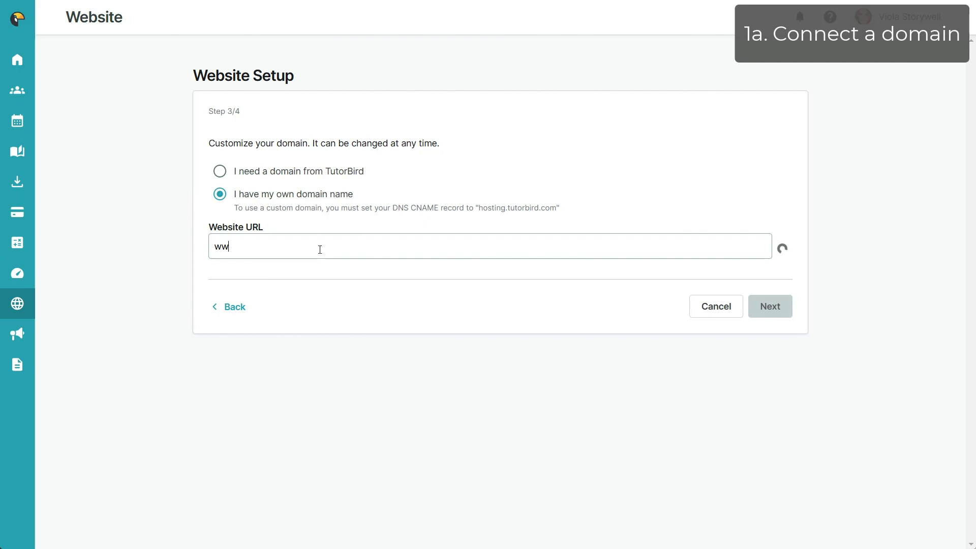
type("w.storywellstud")
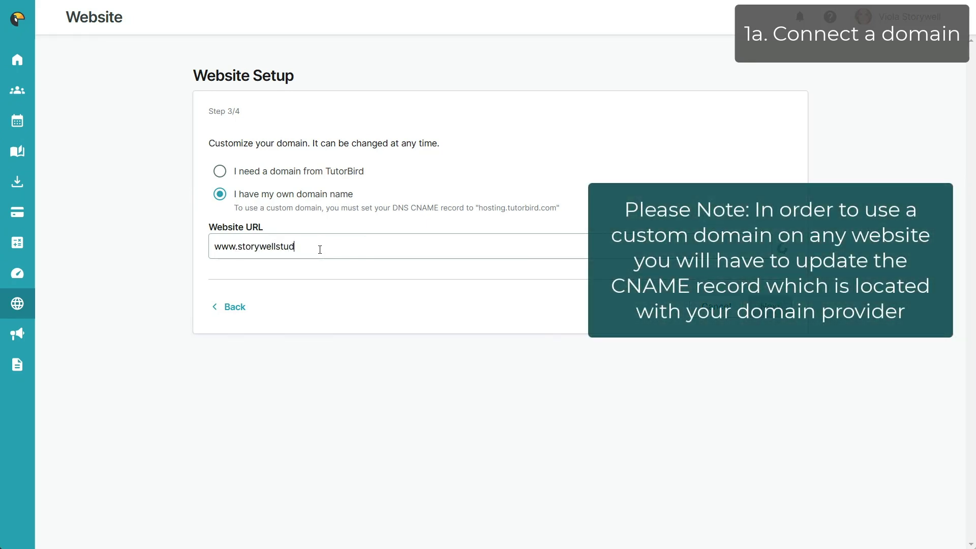
type("y.com")
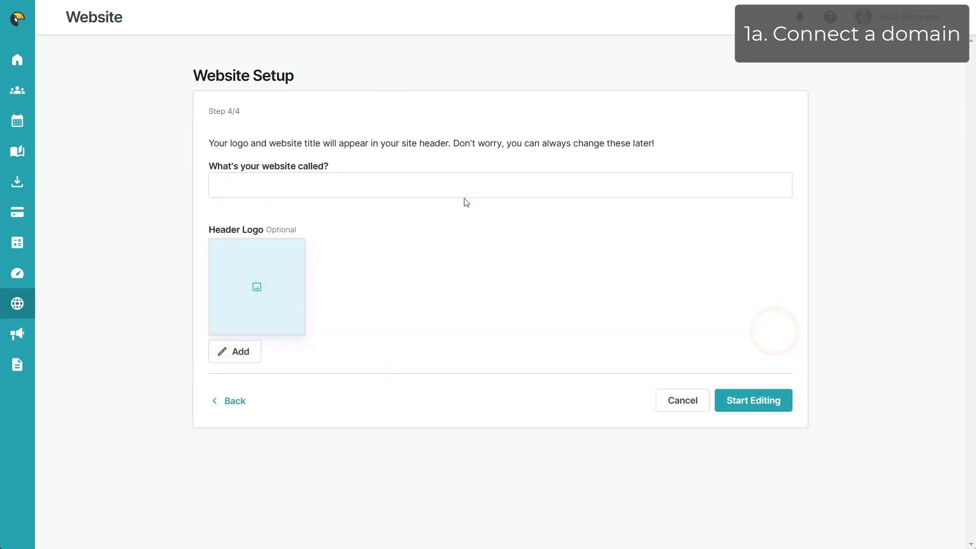
Name the website 'Storywell Study' and start editing it in the site builder
left_click(440, 182)
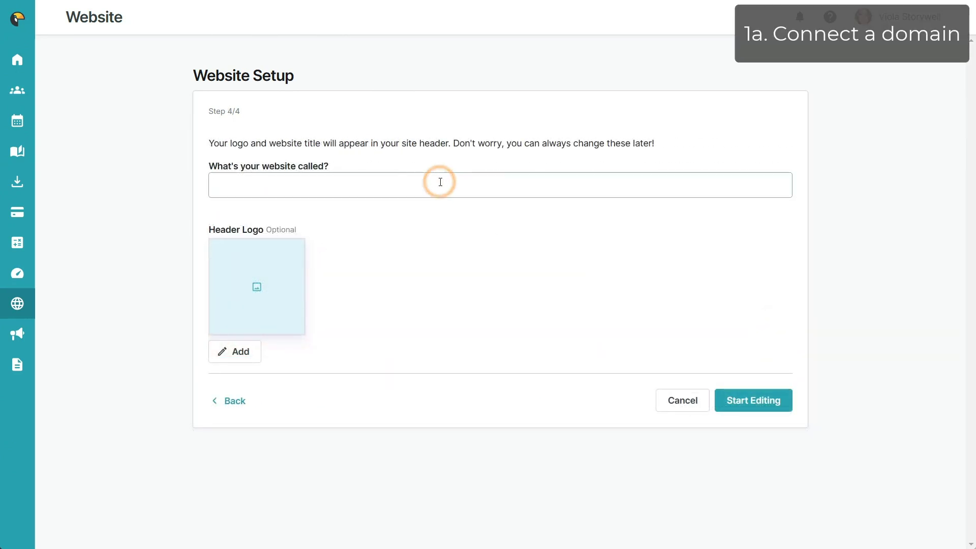
type("Storywell Study")
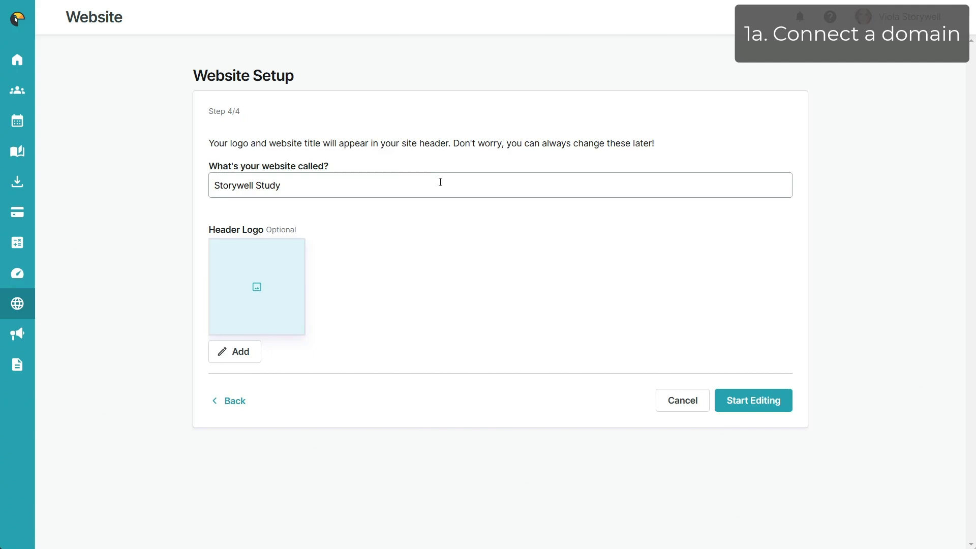
left_click(760, 406)
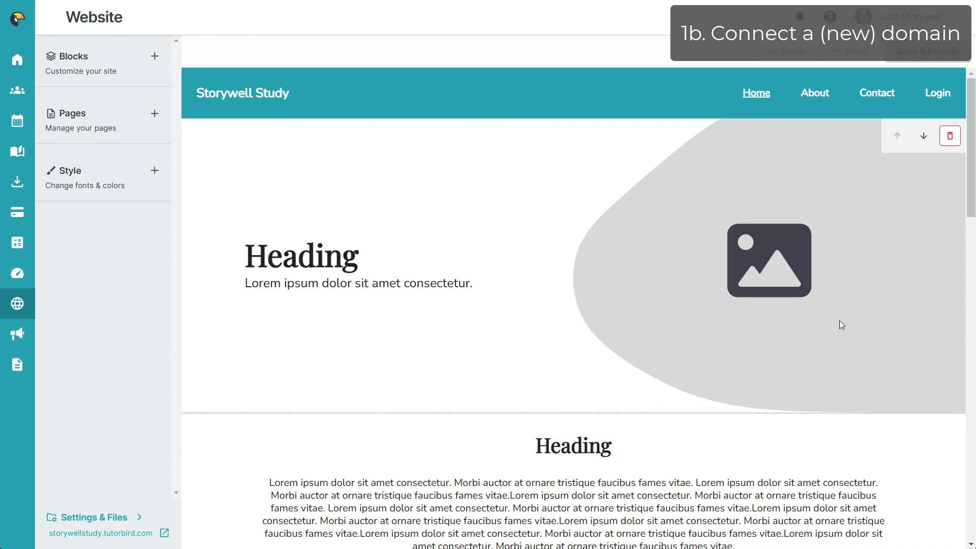
left_click(112, 516)
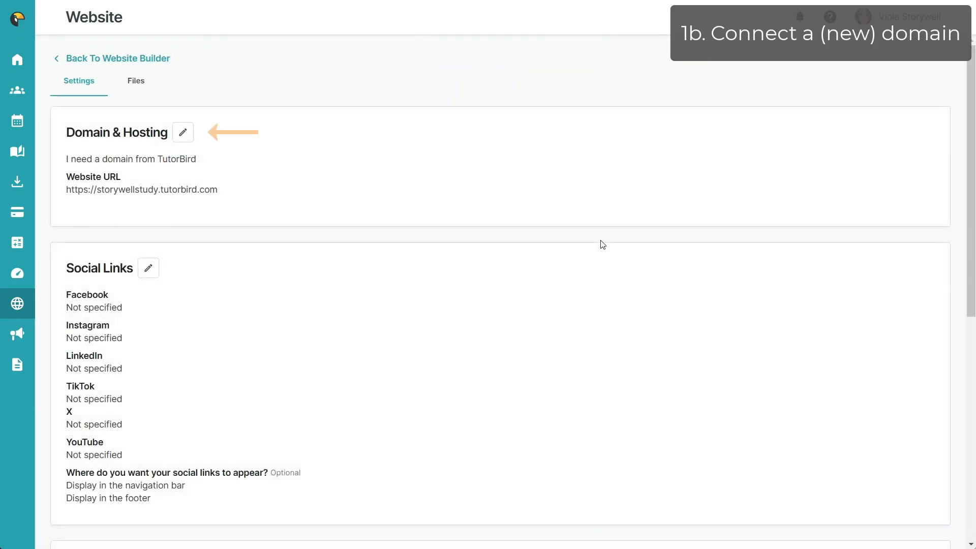
left_click(183, 132)
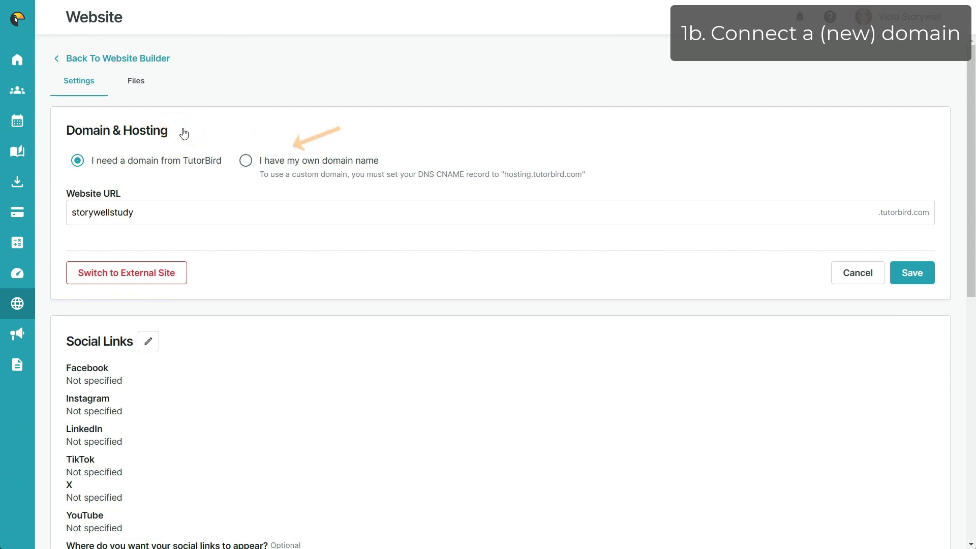
left_click(245, 160)
left_click(192, 219)
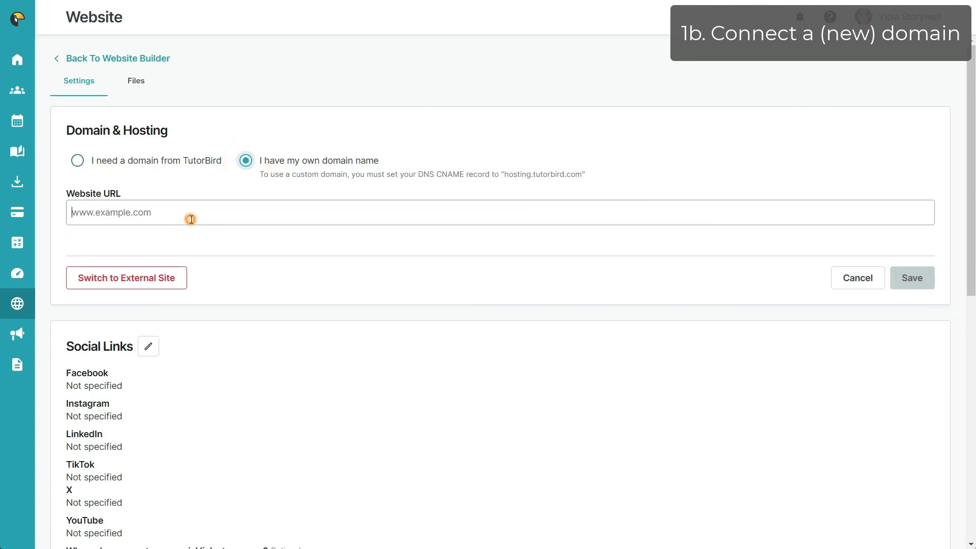
type("www.st")
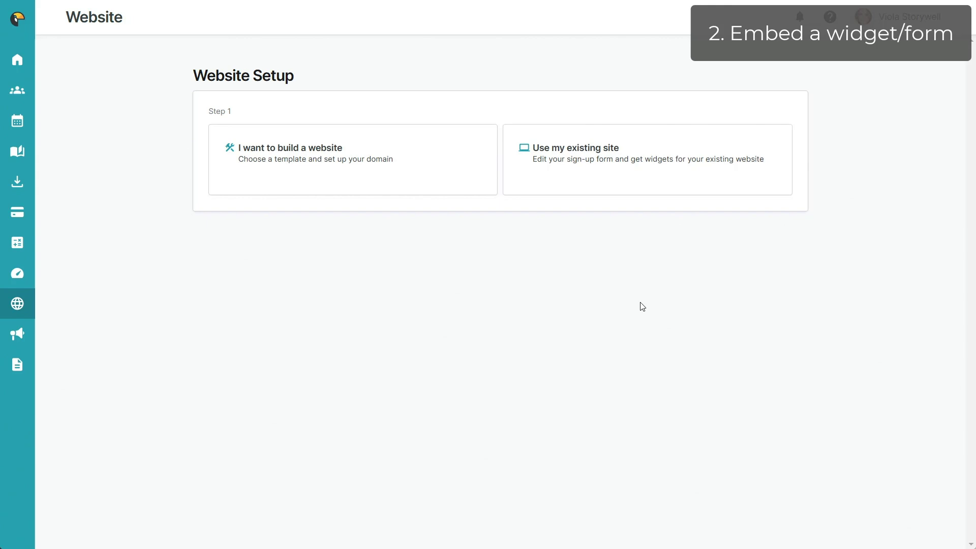
Choose to use an existing site, paste the domain, then skip the domain step
left_click(637, 157)
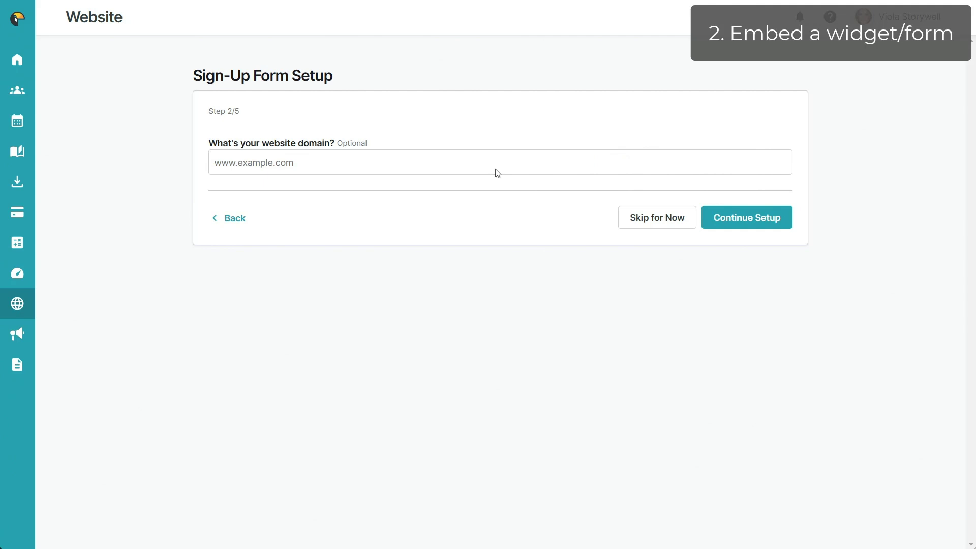
left_click(495, 168)
left_click(495, 169)
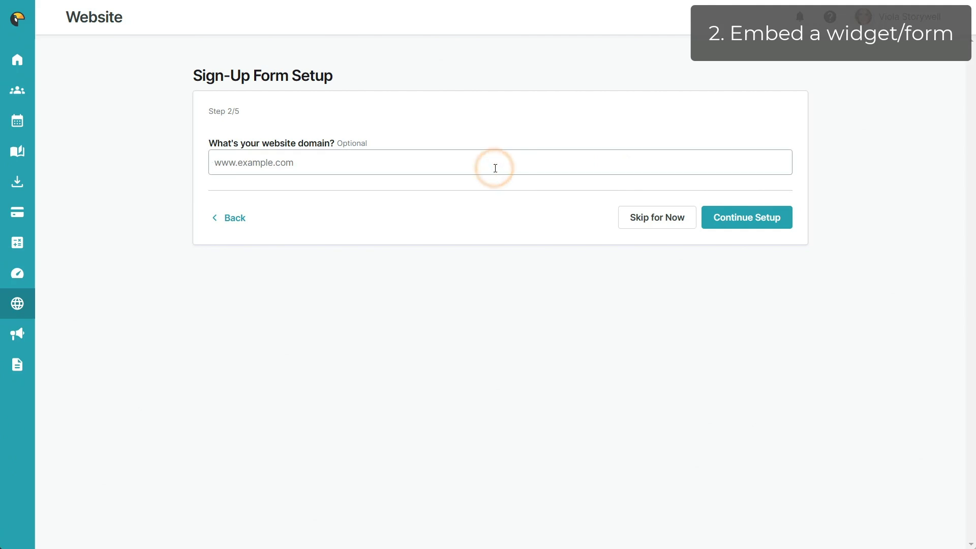
type("www.storywellstudy.com")
left_click(639, 273)
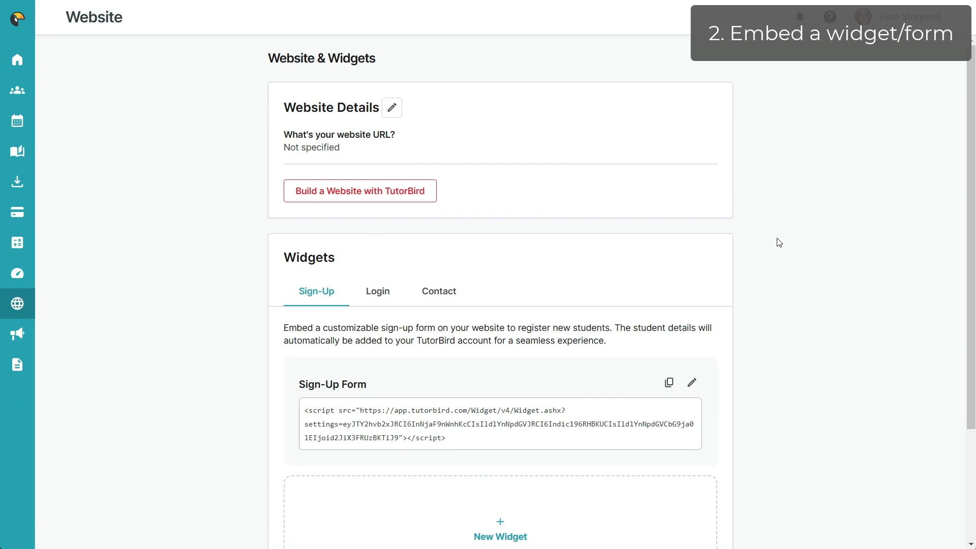
Copy the Sign-Up Form embed code to the clipboard
scroll(777, 242, "down", 3)
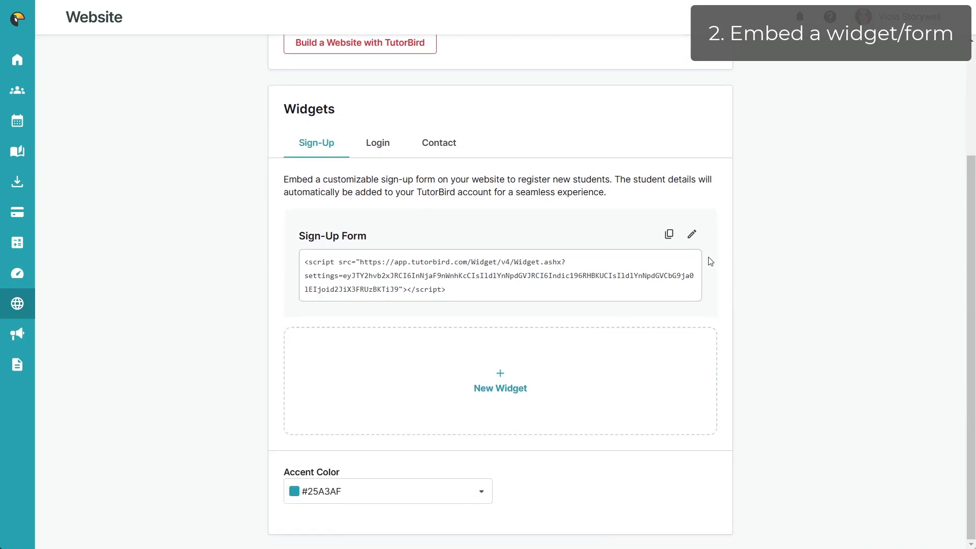
left_click(668, 235)
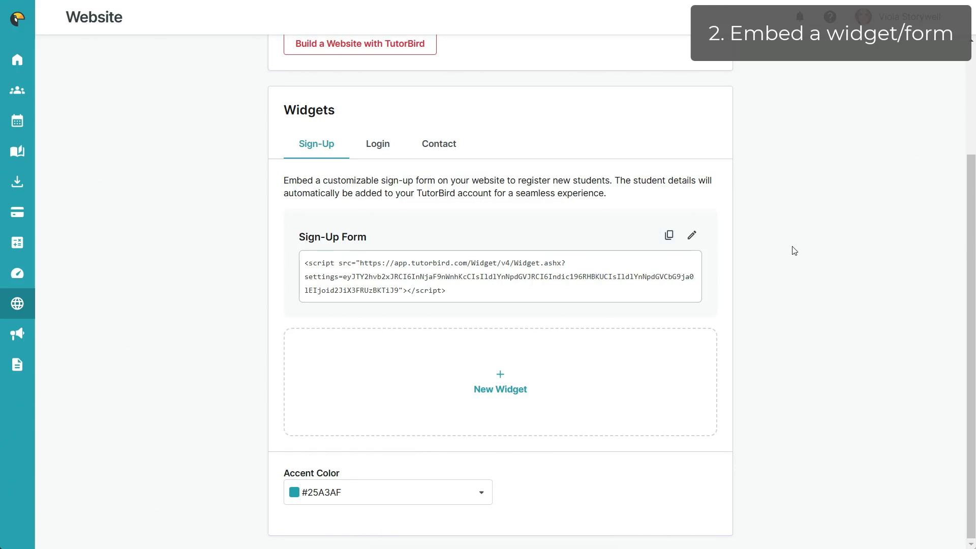
scroll(794, 251, "up", 3)
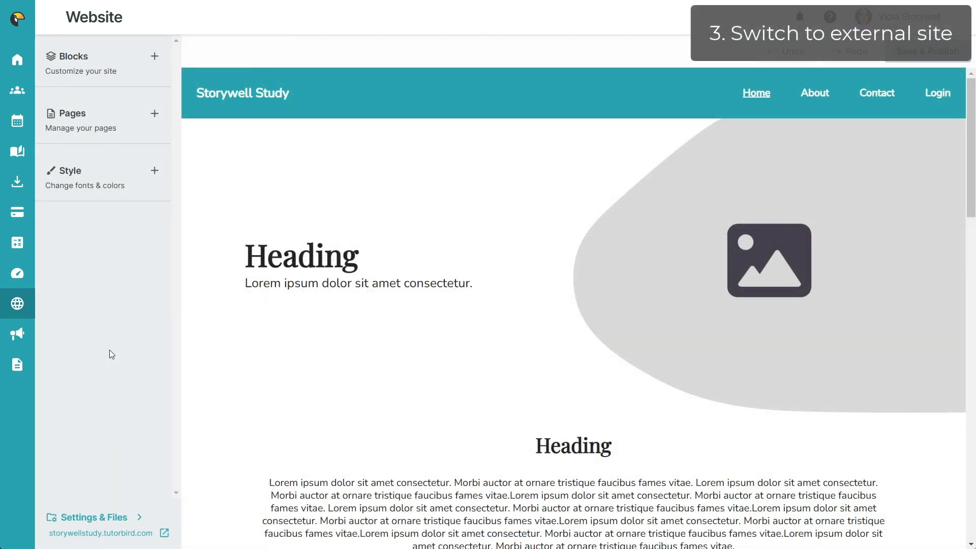
Switch the site's Domain & Hosting to an external site and confirm the change
left_click(99, 518)
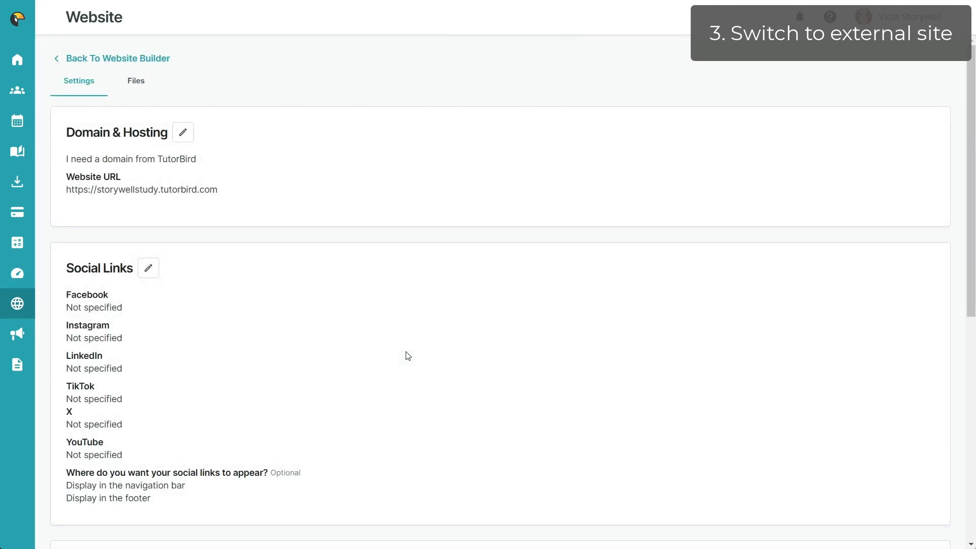
left_click(183, 132)
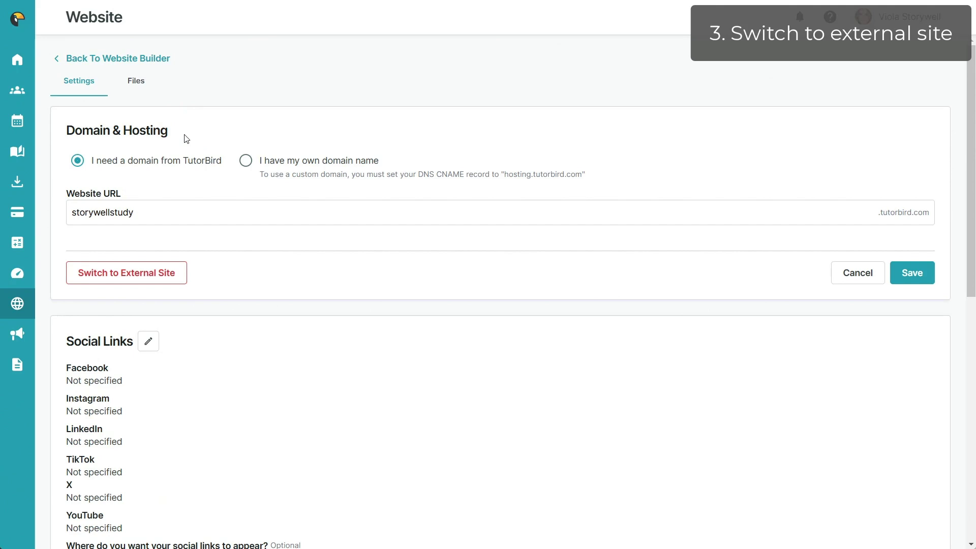
left_click(130, 276)
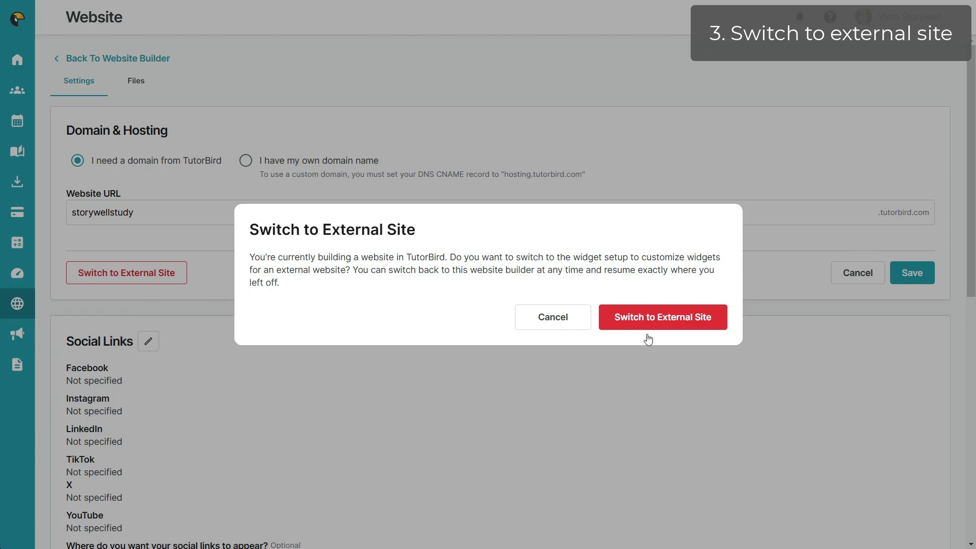
left_click(660, 316)
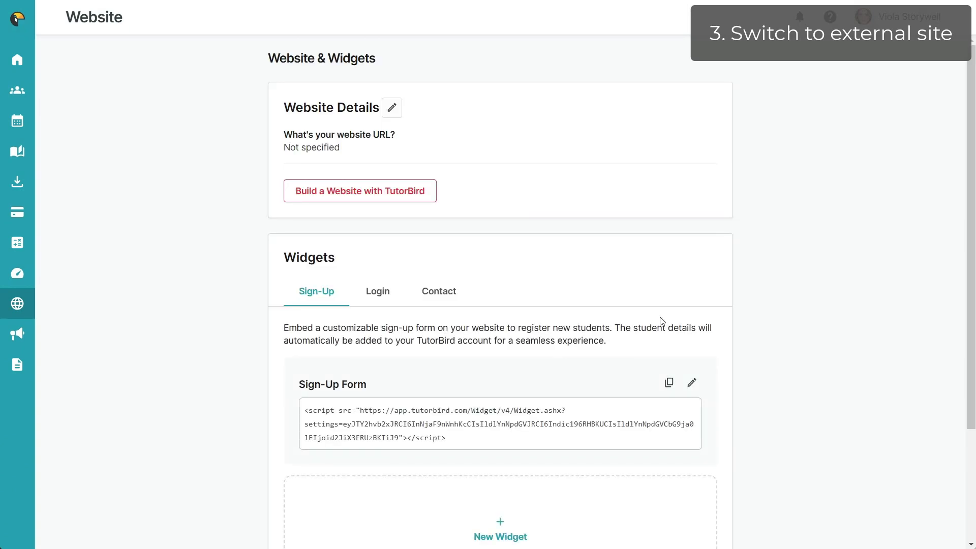
scroll(660, 317, "down", 3)
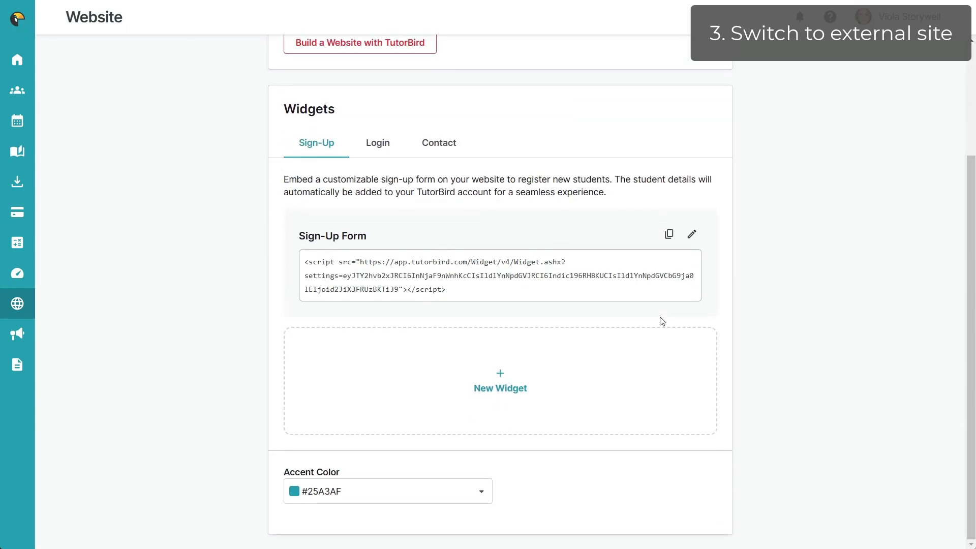
scroll(662, 321, "up", 3)
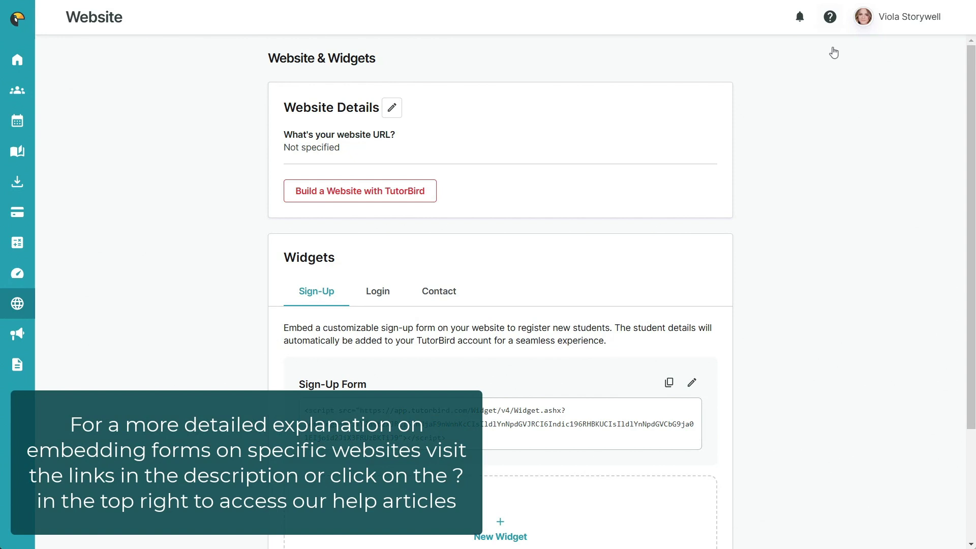
Search the Help Center for 'wix' and open the Wix sign-up widget article
left_click(831, 18)
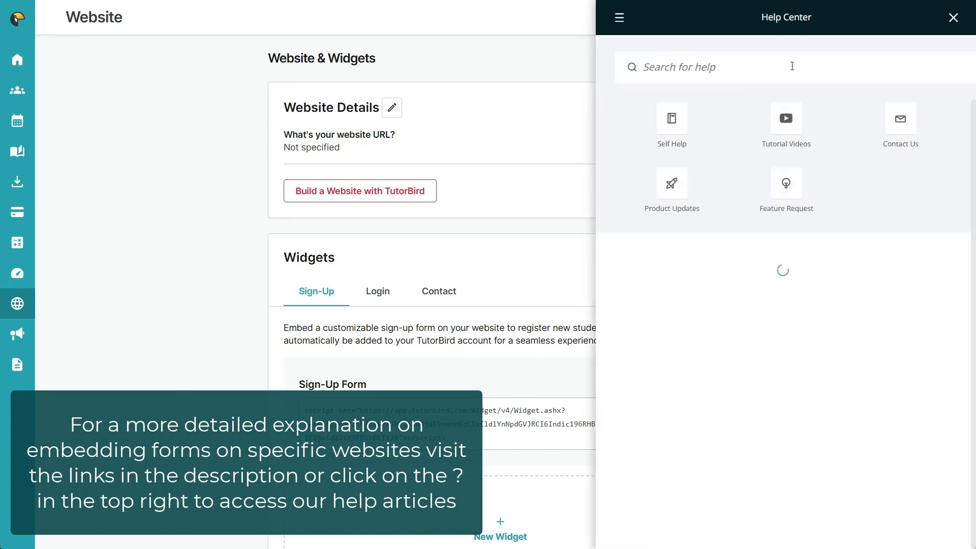
left_click(785, 75)
type("wix")
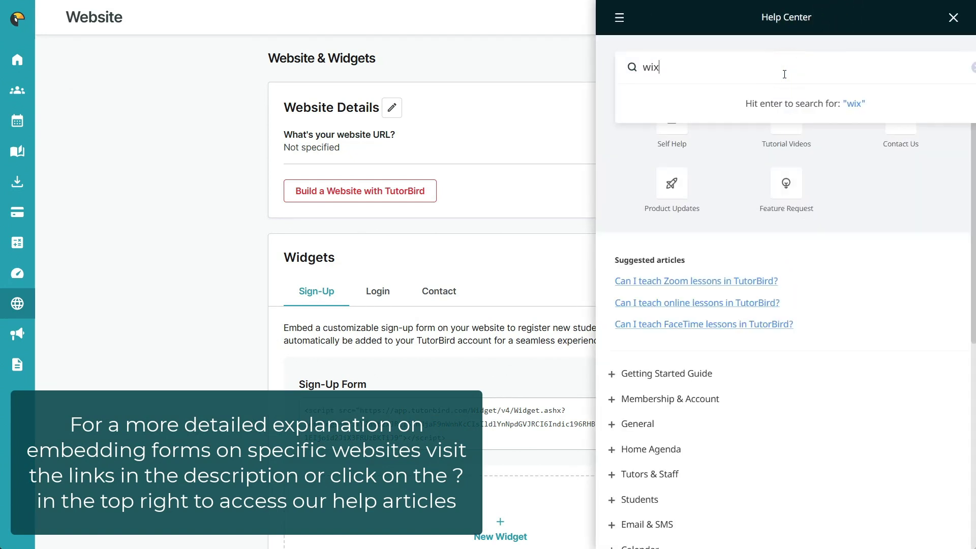
left_click(778, 99)
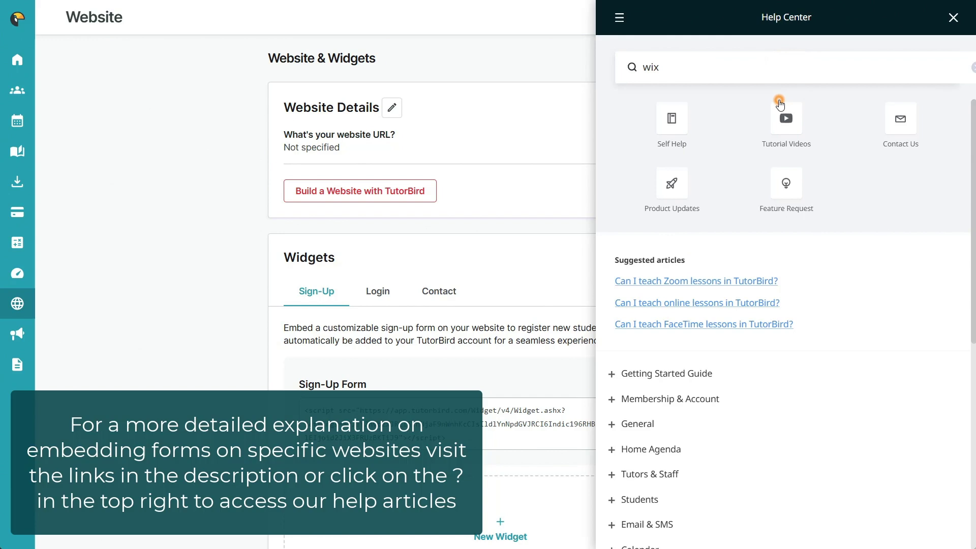